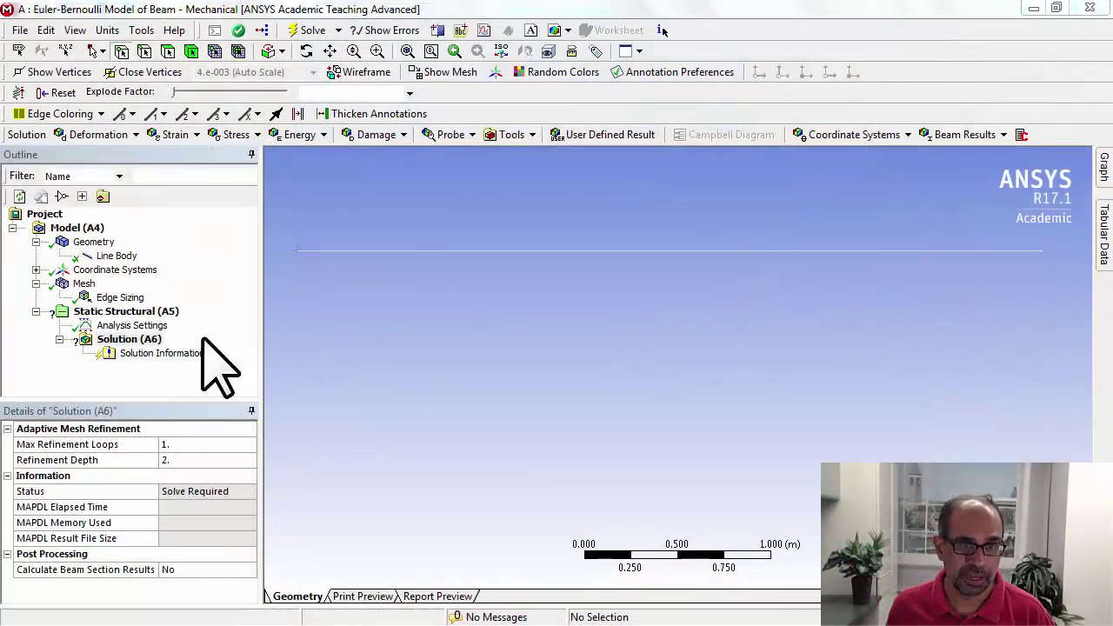
Add a Fixed Support under Static Structural, scoped to the beam's left-end vertex at (0, 0, 0).
{"action": "left_click", "coordinate": [137, 313]}
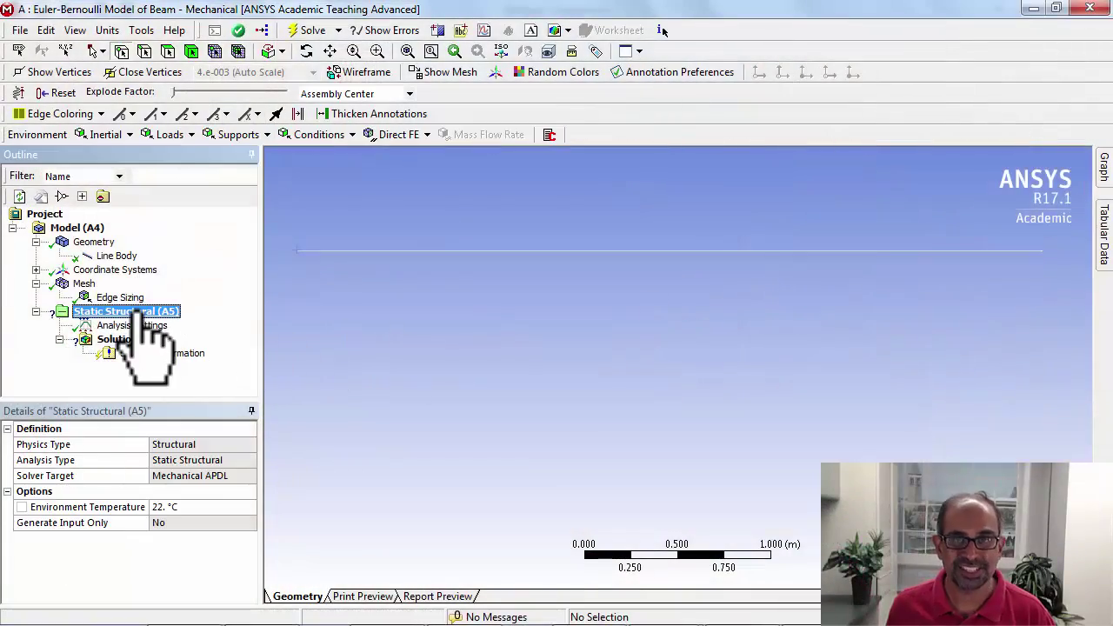
{"action": "left_click", "coordinate": [245, 137]}
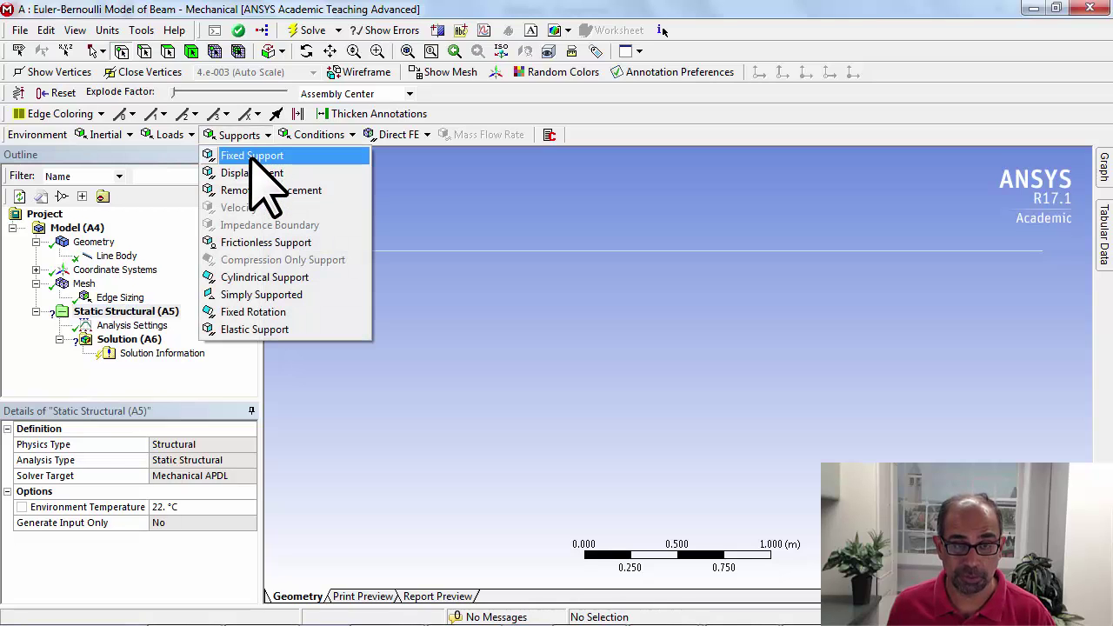
{"action": "left_click", "coordinate": [261, 172]}
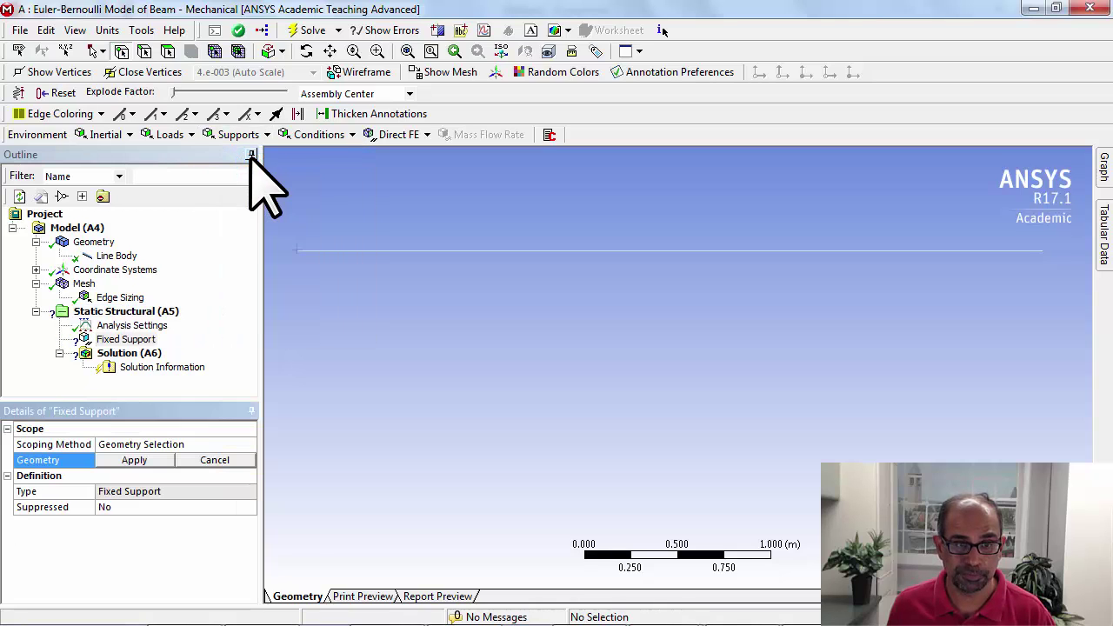
{"action": "left_click", "coordinate": [297, 251]}
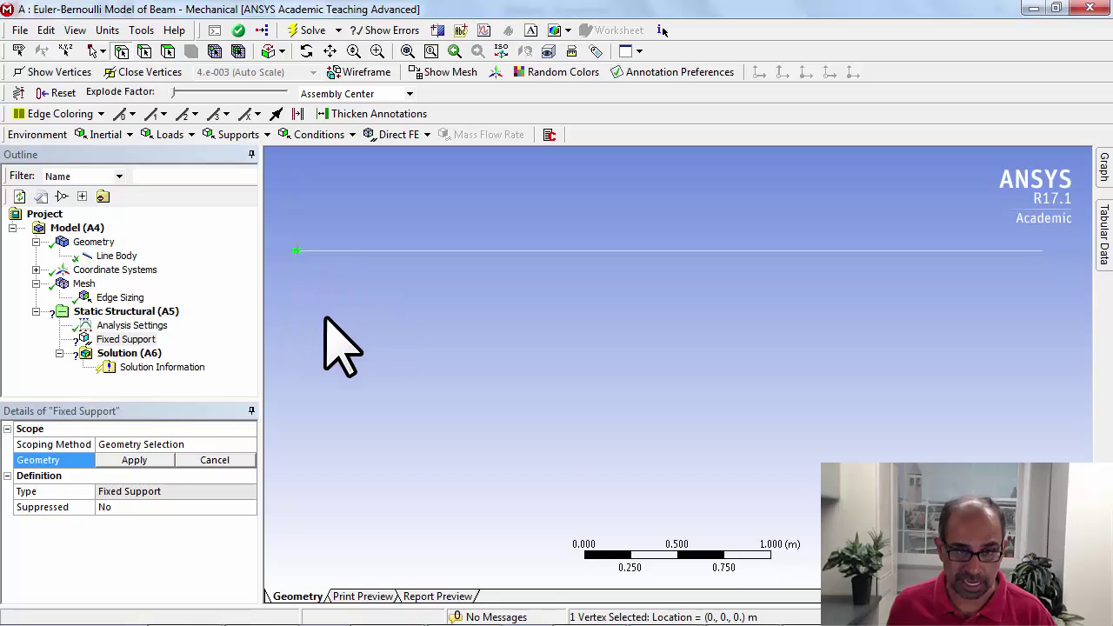
{"action": "left_click", "coordinate": [158, 461]}
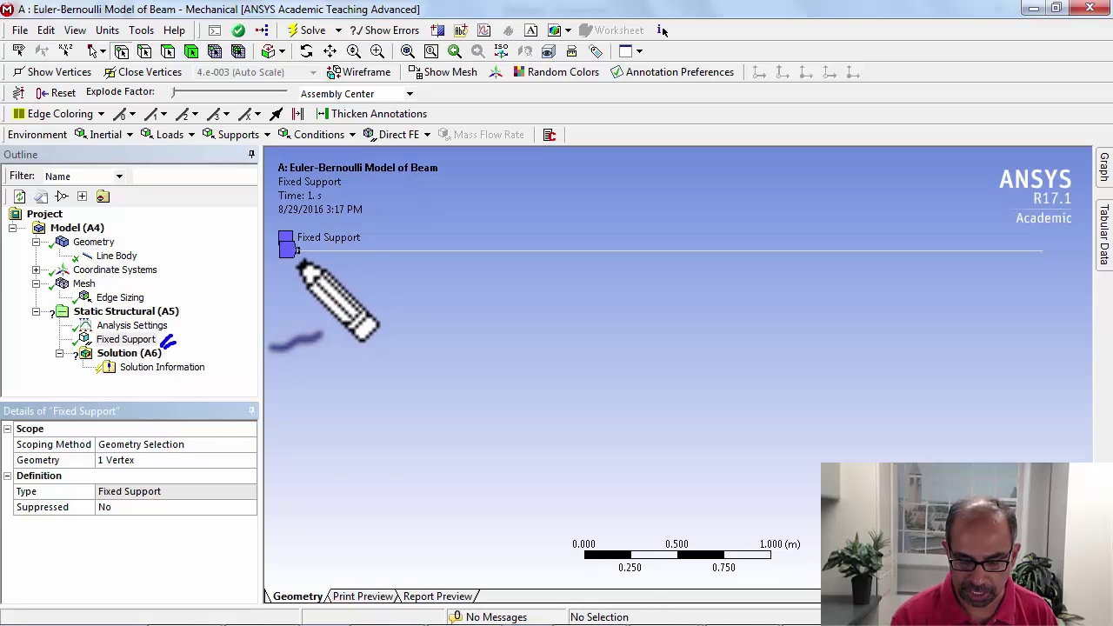
{"action": "mouse_move", "coordinate": [290, 265]}
{"action": "left_mouse_down"}
{"action": "mouse_move", "coordinate": [308, 295]}
{"action": "mouse_move", "coordinate": [337, 266]}
{"action": "left_mouse_up"}
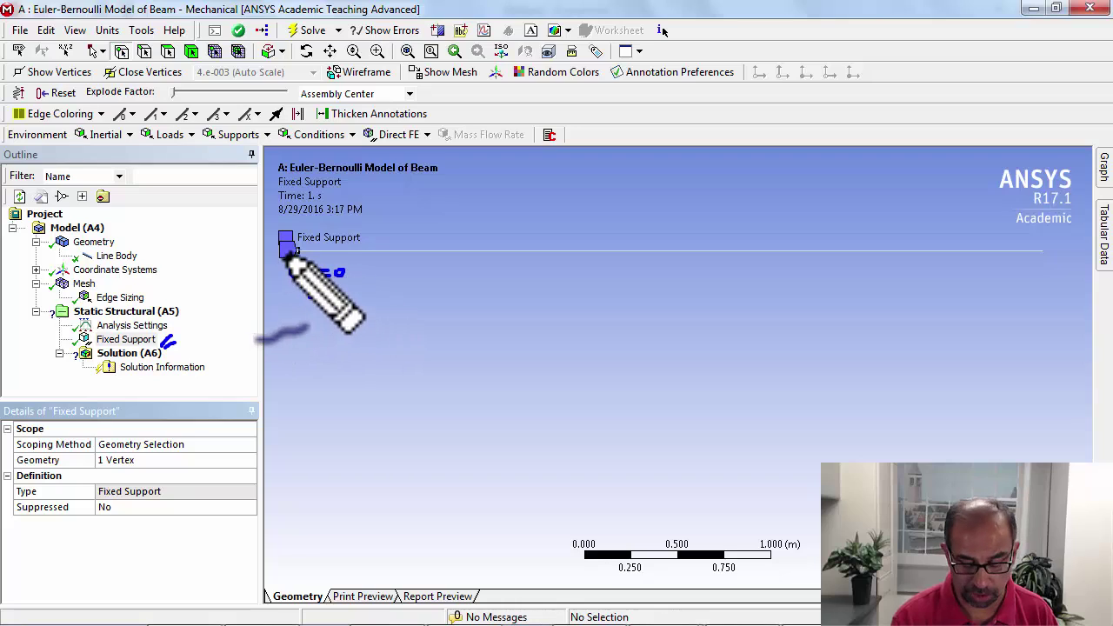
{"action": "mouse_move", "coordinate": [301, 304]}
{"action": "left_mouse_down"}
{"action": "mouse_move", "coordinate": [297, 318]}
{"action": "mouse_move", "coordinate": [309, 312]}
{"action": "mouse_move", "coordinate": [315, 332]}
{"action": "mouse_move", "coordinate": [332, 310]}
{"action": "left_mouse_up"}
{"action": "left_click_drag", "start_coordinate": [320, 318], "coordinate": [344, 309]}
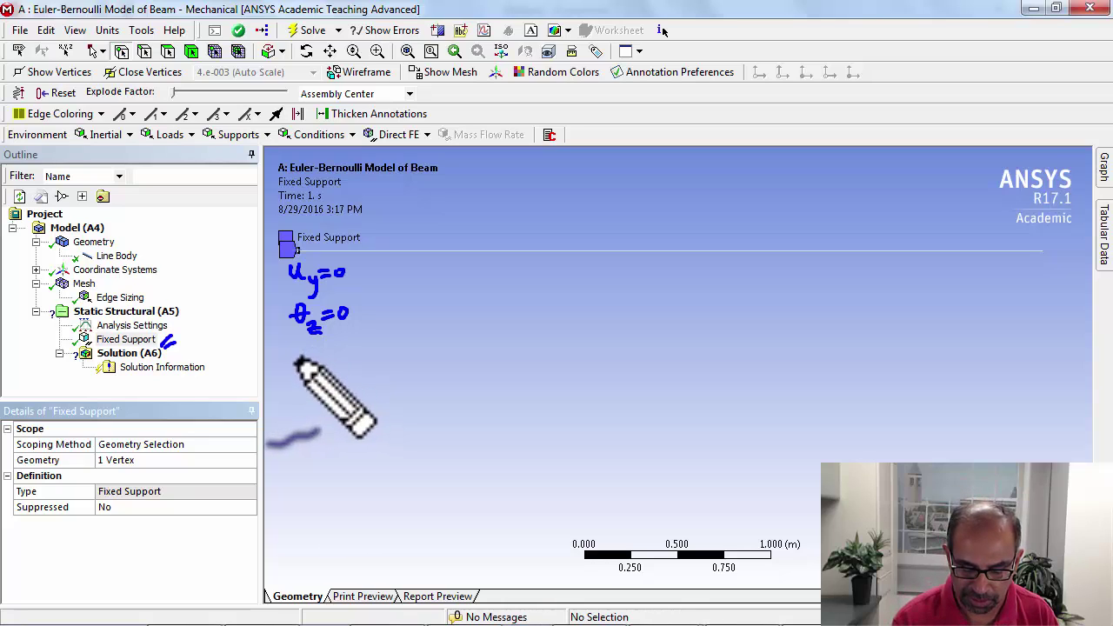
{"action": "left_click_drag", "start_coordinate": [297, 358], "coordinate": [325, 379]}
{"action": "mouse_move", "coordinate": [326, 369]}
{"action": "left_mouse_down"}
{"action": "mouse_move", "coordinate": [316, 379]}
{"action": "mouse_move", "coordinate": [337, 364]}
{"action": "left_mouse_up"}
{"action": "left_click_drag", "start_coordinate": [329, 370], "coordinate": [346, 361]}
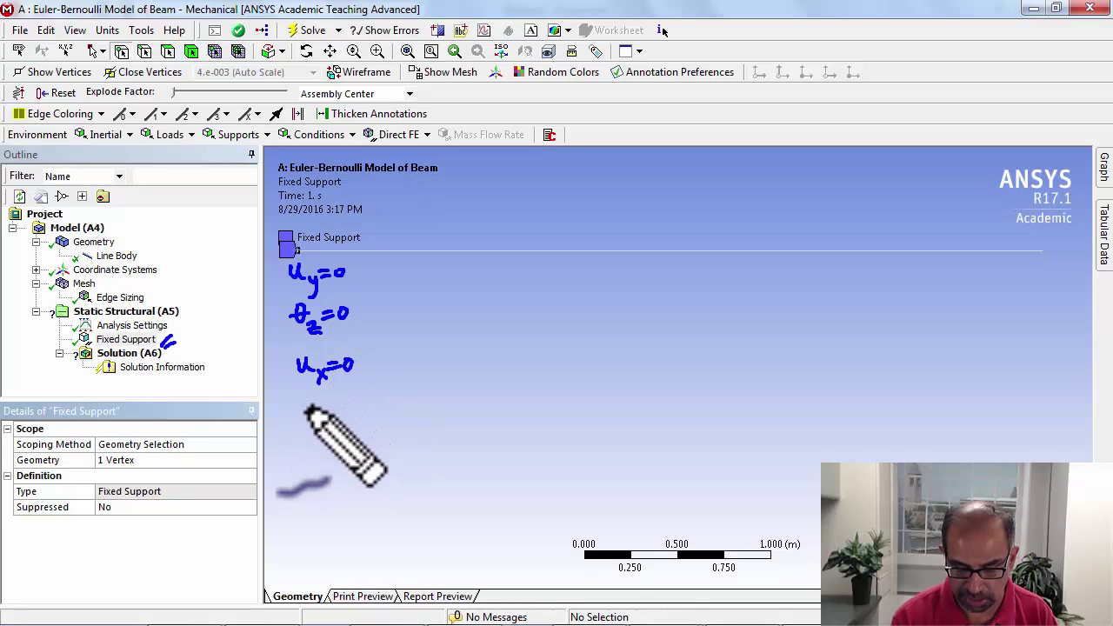
{"action": "mouse_move", "coordinate": [301, 402]}
{"action": "left_mouse_down"}
{"action": "mouse_move", "coordinate": [330, 418]}
{"action": "mouse_move", "coordinate": [345, 402]}
{"action": "left_mouse_up"}
{"action": "left_click_drag", "start_coordinate": [333, 409], "coordinate": [353, 402]}
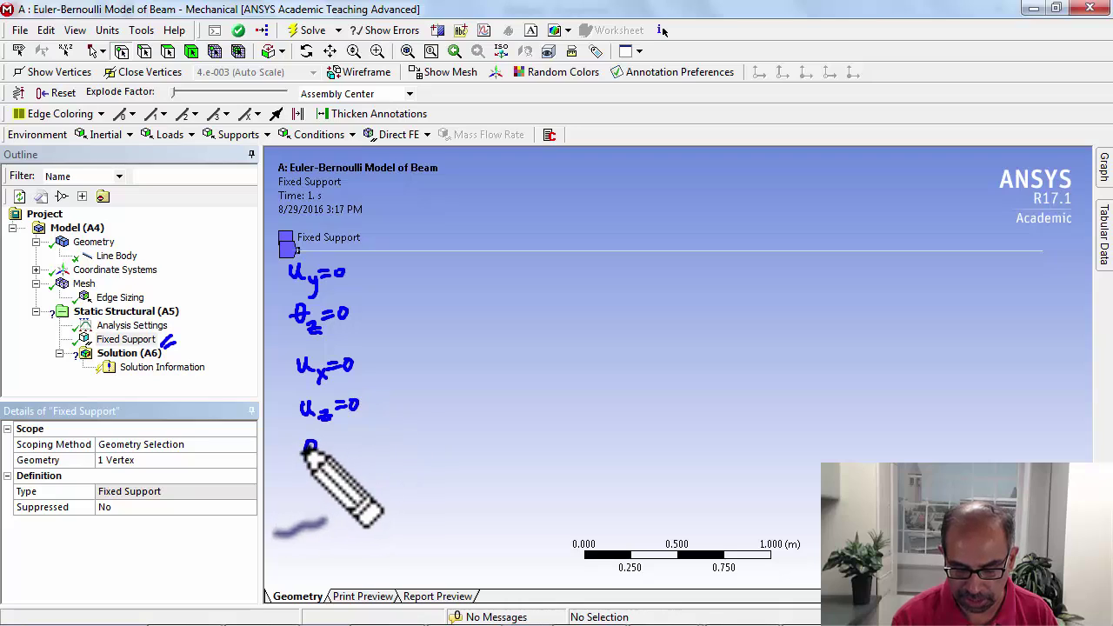
{"action": "left_click_drag", "start_coordinate": [304, 451], "coordinate": [328, 475]}
{"action": "left_click_drag", "start_coordinate": [334, 446], "coordinate": [345, 445]}
{"action": "left_click_drag", "start_coordinate": [334, 453], "coordinate": [354, 444]}
{"action": "left_click_drag", "start_coordinate": [311, 487], "coordinate": [312, 488]}
{"action": "left_click_drag", "start_coordinate": [303, 494], "coordinate": [327, 510]}
{"action": "mouse_move", "coordinate": [328, 500]}
{"action": "left_mouse_down"}
{"action": "mouse_move", "coordinate": [320, 511]}
{"action": "mouse_move", "coordinate": [345, 490]}
{"action": "left_mouse_up"}
{"action": "left_click_drag", "start_coordinate": [333, 497], "coordinate": [356, 491]}
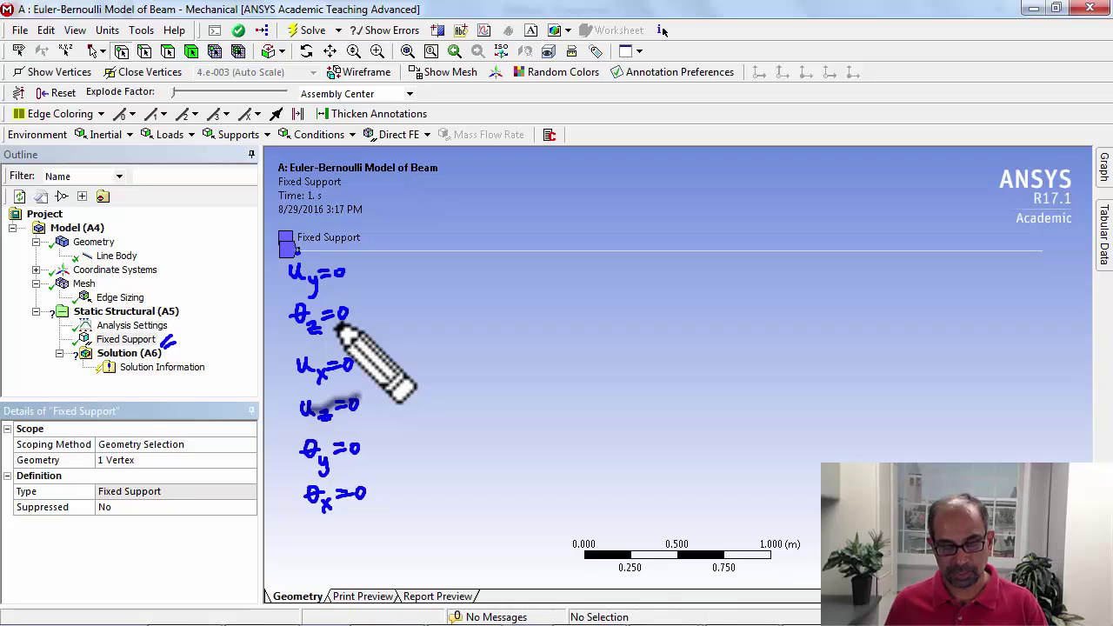
{"action": "key", "text": "e"}
Add a Force load under Static Structural, scoped to the beam's right-end vertex.
{"action": "key", "text": "Escape"}
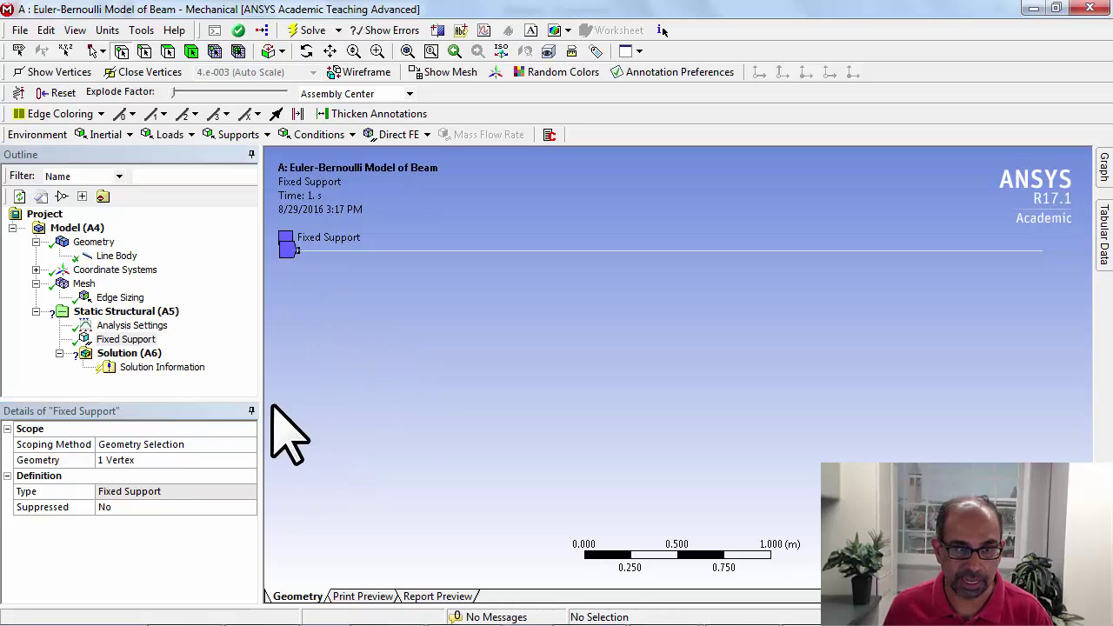
{"action": "left_click", "coordinate": [69, 313]}
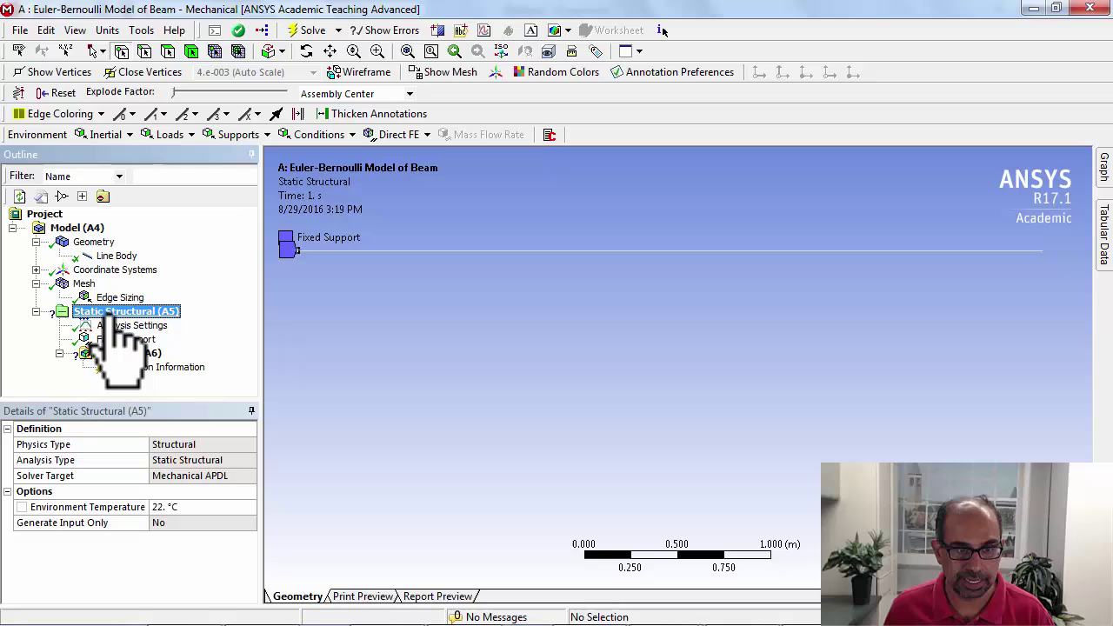
{"action": "left_click", "coordinate": [192, 136]}
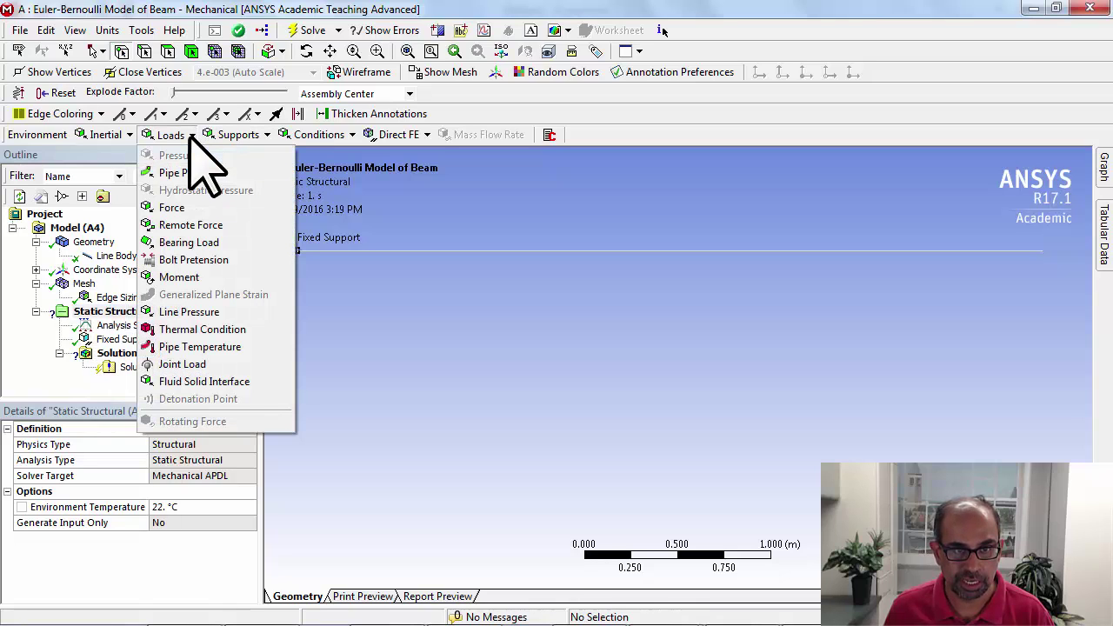
{"action": "left_click", "coordinate": [191, 208]}
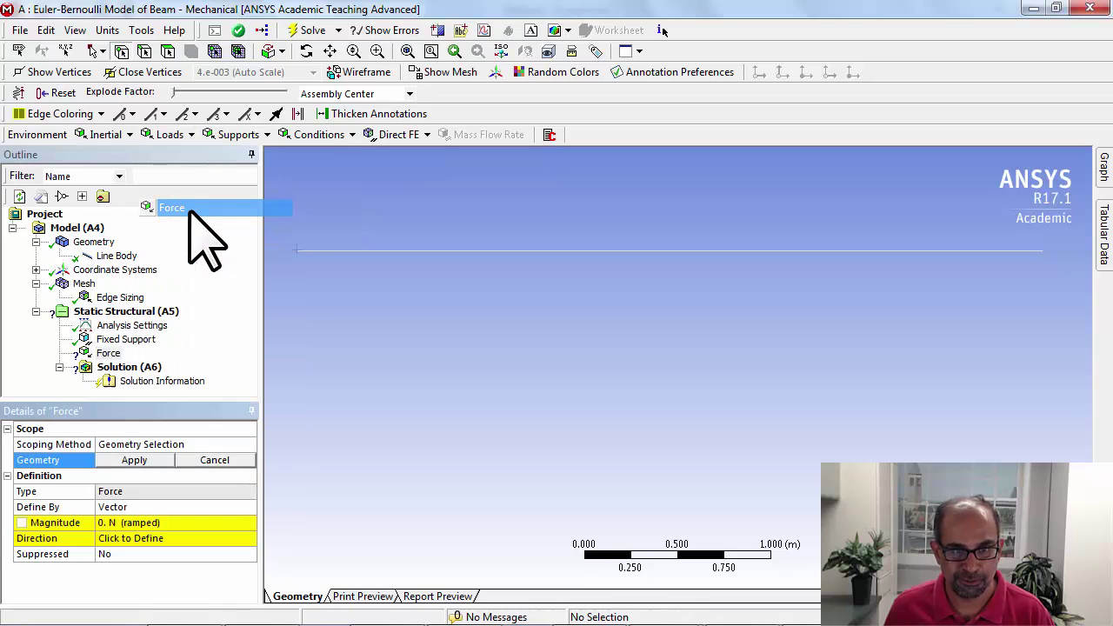
{"action": "left_click", "coordinate": [1041, 250]}
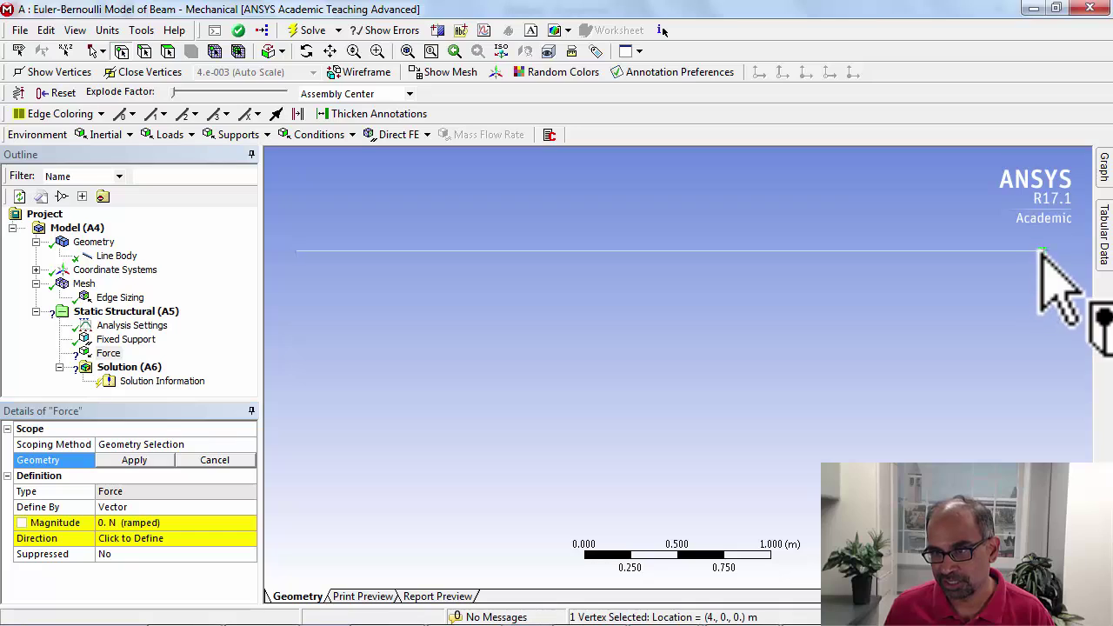
{"action": "left_click", "coordinate": [123, 461]}
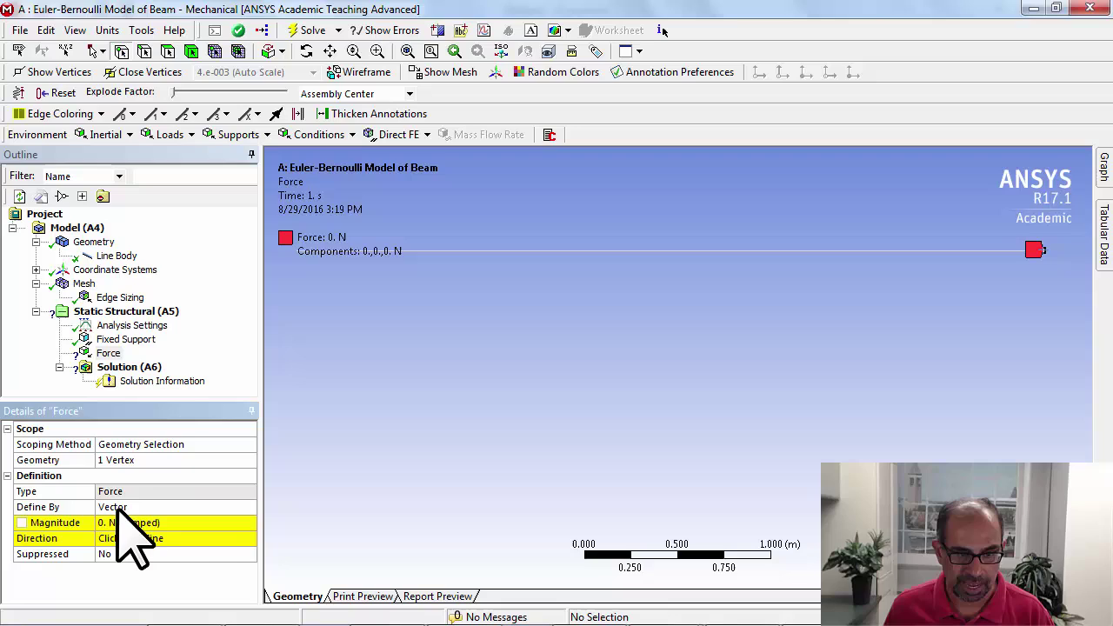
Define the force by Components with a Y component of −8000 N.
{"action": "left_click", "coordinate": [243, 510]}
{"action": "left_click", "coordinate": [224, 518]}
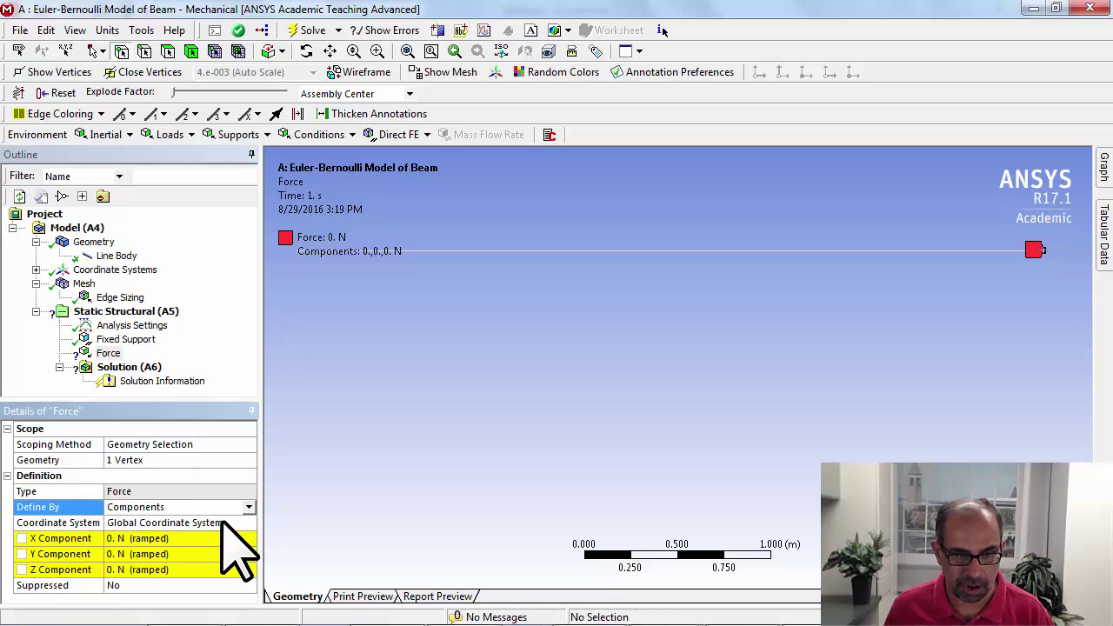
{"action": "left_click", "coordinate": [178, 554]}
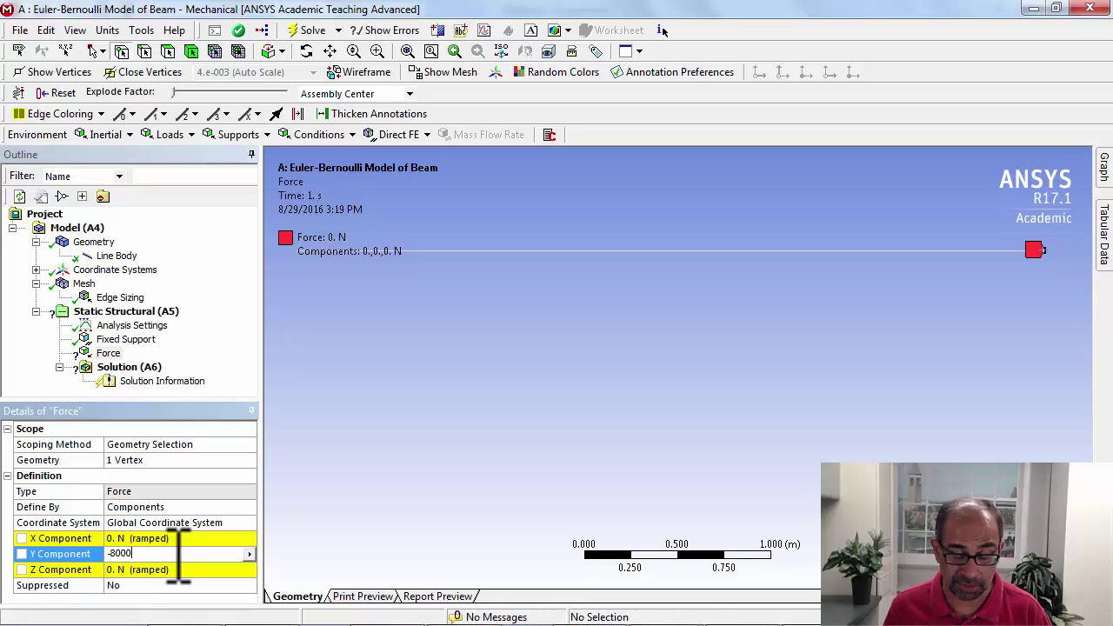
{"action": "key", "text": "Return"}
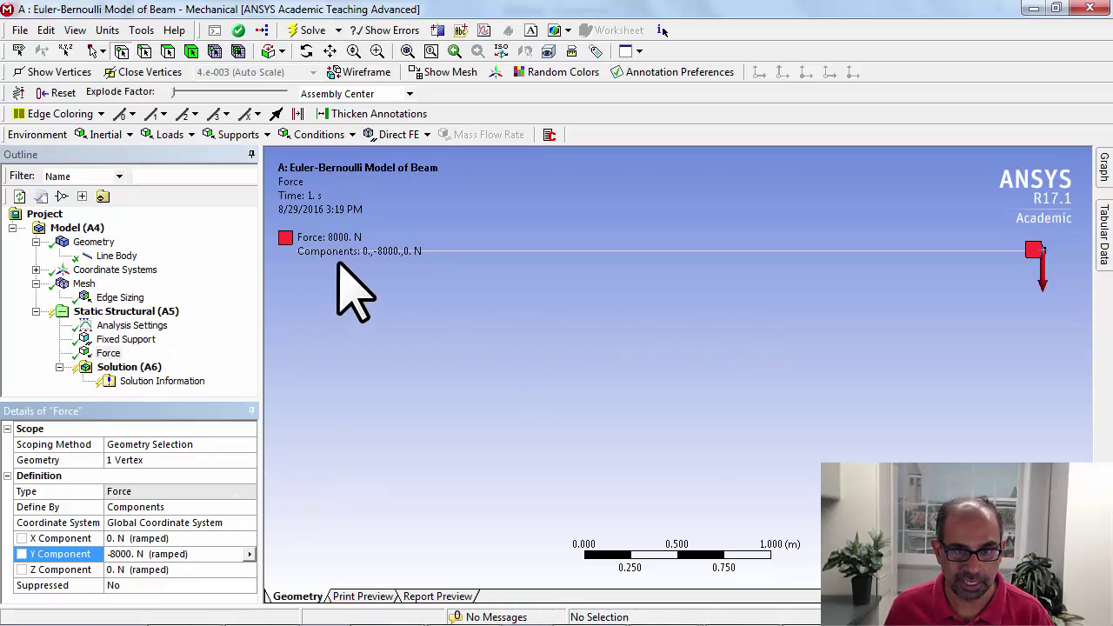
Show the Global Coordinate System axes on the beam, then return to the Force details.
{"action": "left_click", "coordinate": [36, 269]}
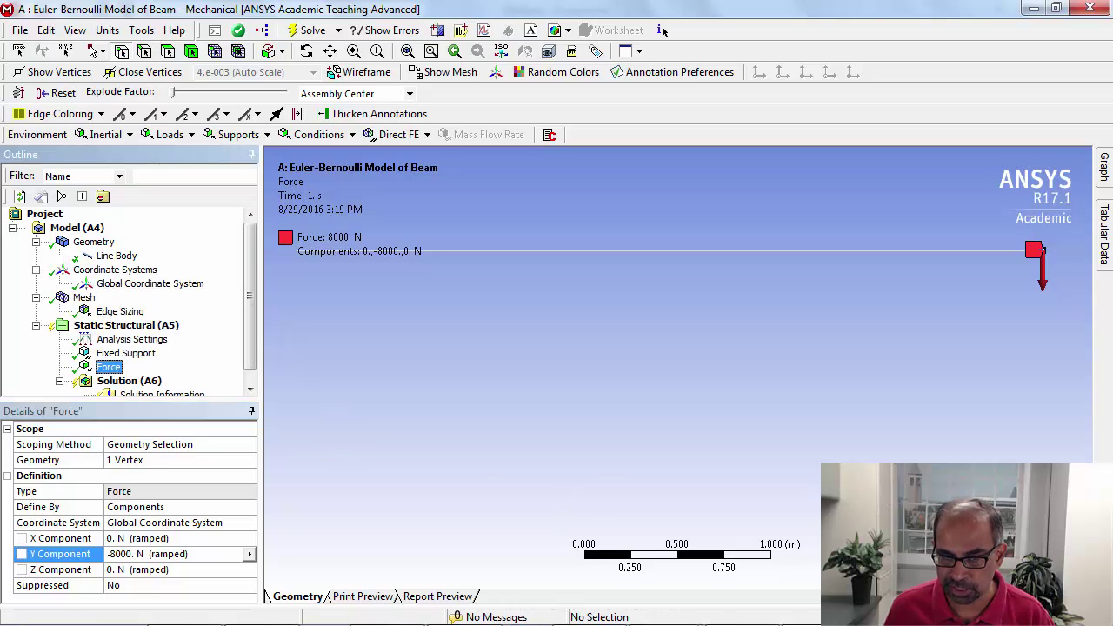
{"action": "left_click", "coordinate": [121, 285]}
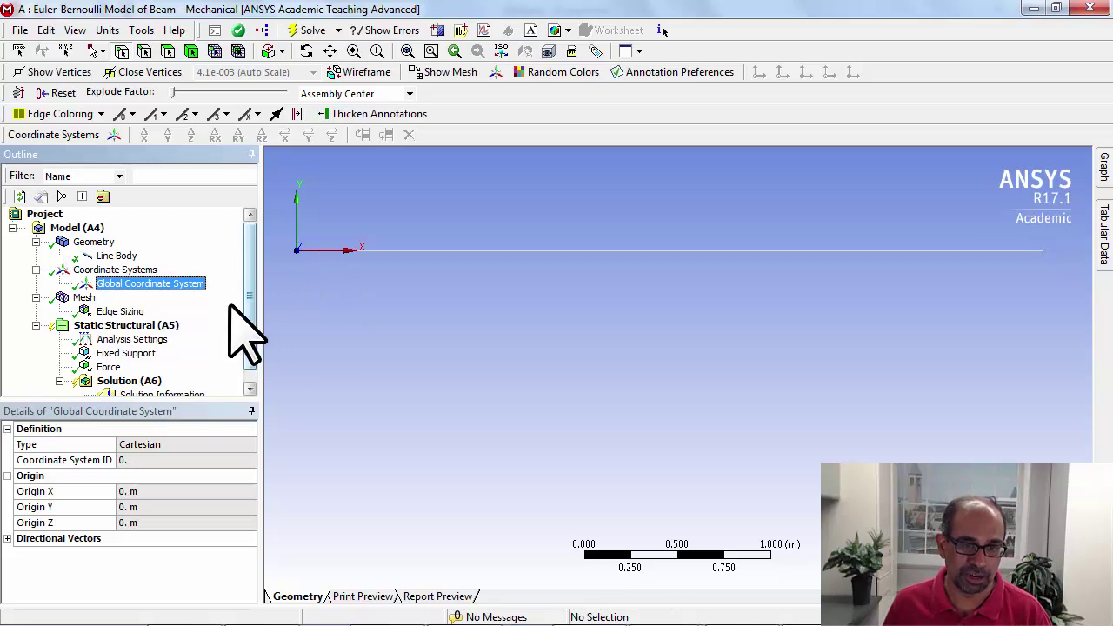
{"action": "scroll", "coordinate": [252, 339], "scroll_direction": "down", "scroll_amount": 1}
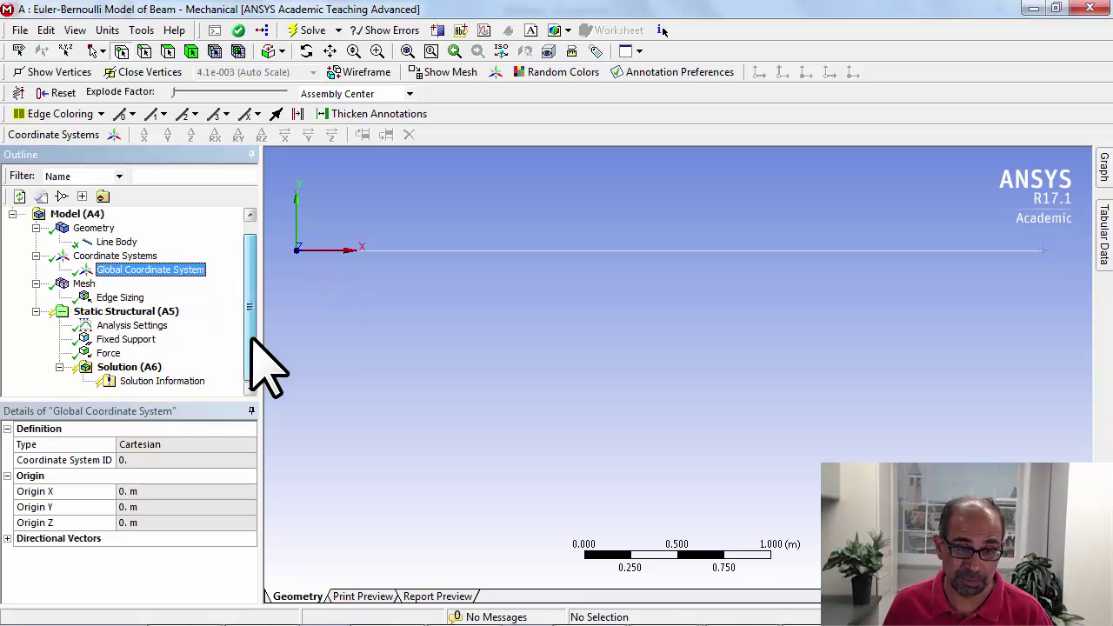
{"action": "left_click", "coordinate": [110, 353]}
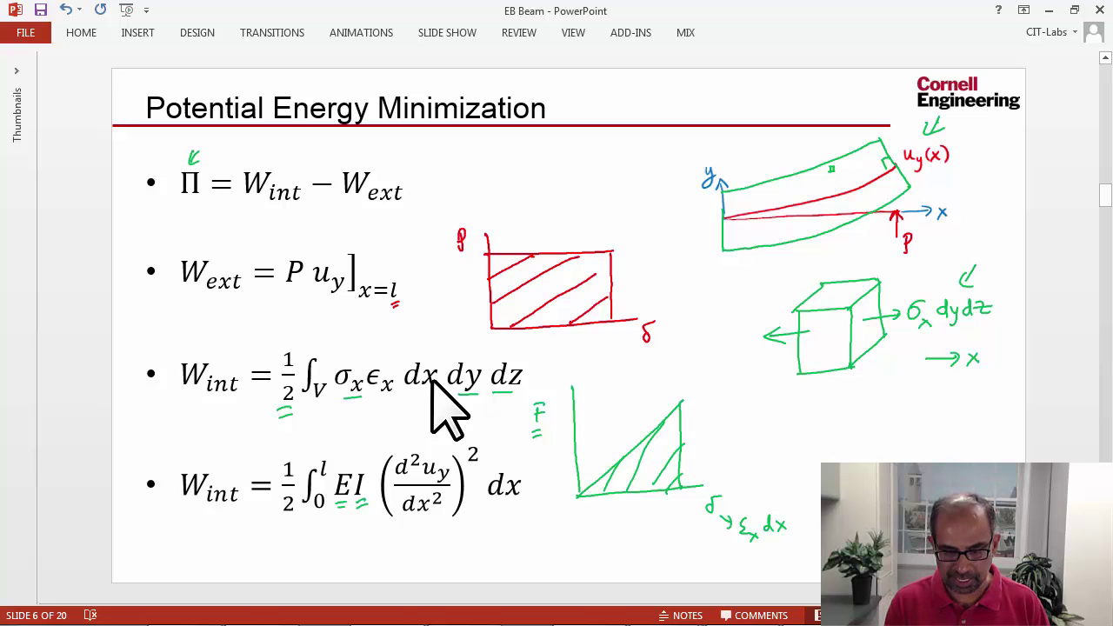
{"action": "left_click_drag", "start_coordinate": [313, 320], "coordinate": [365, 306]}
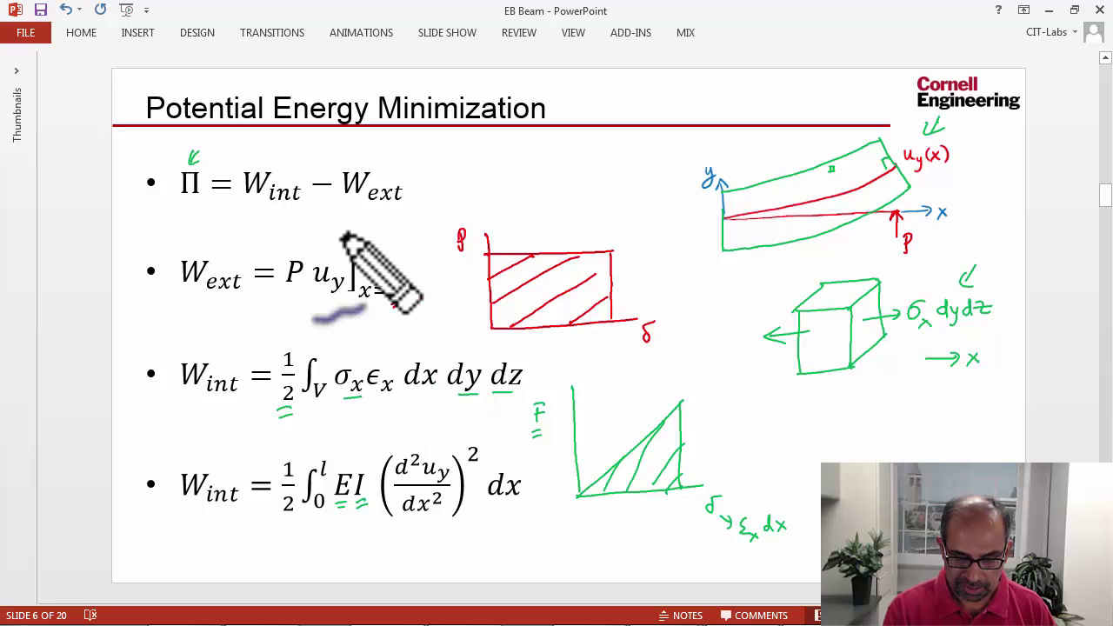